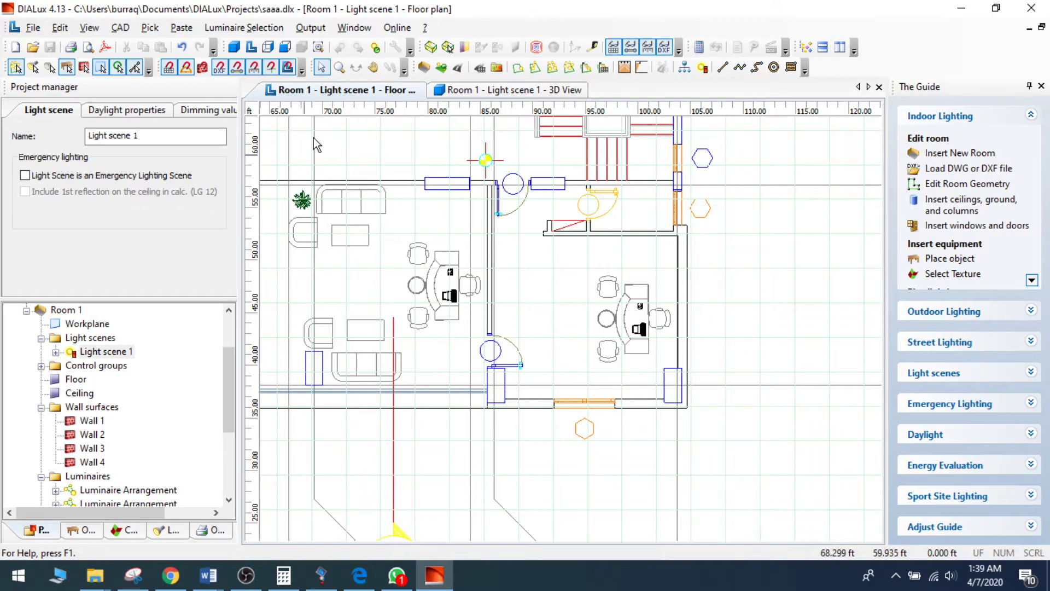
# Select Room 1 and open its room geometry for editing
pyautogui.rightClick(553, 250)
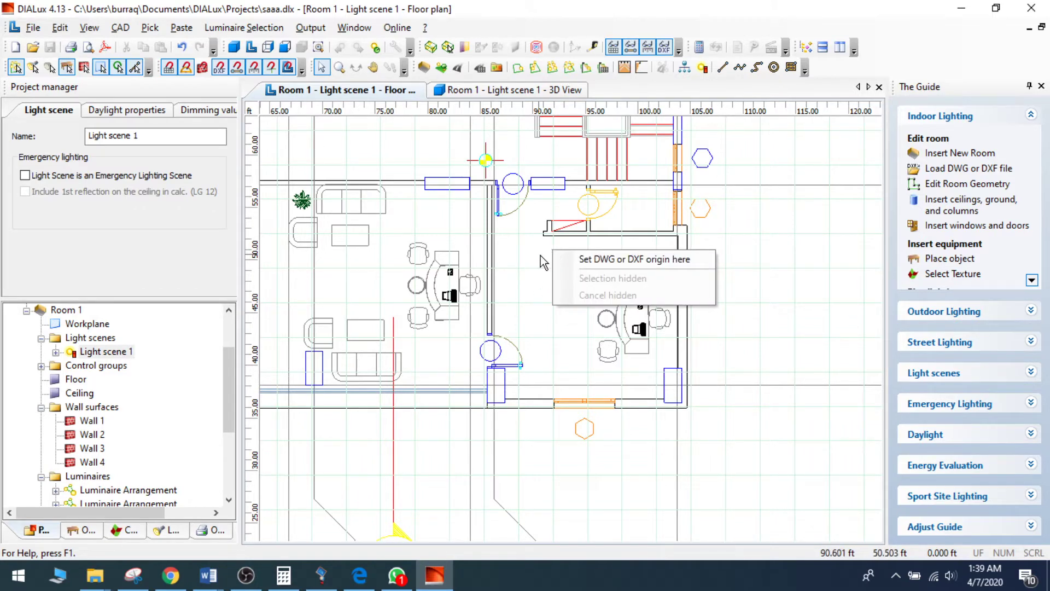
pyautogui.click(547, 280)
pyautogui.rightClick(550, 285)
pyautogui.click(576, 265)
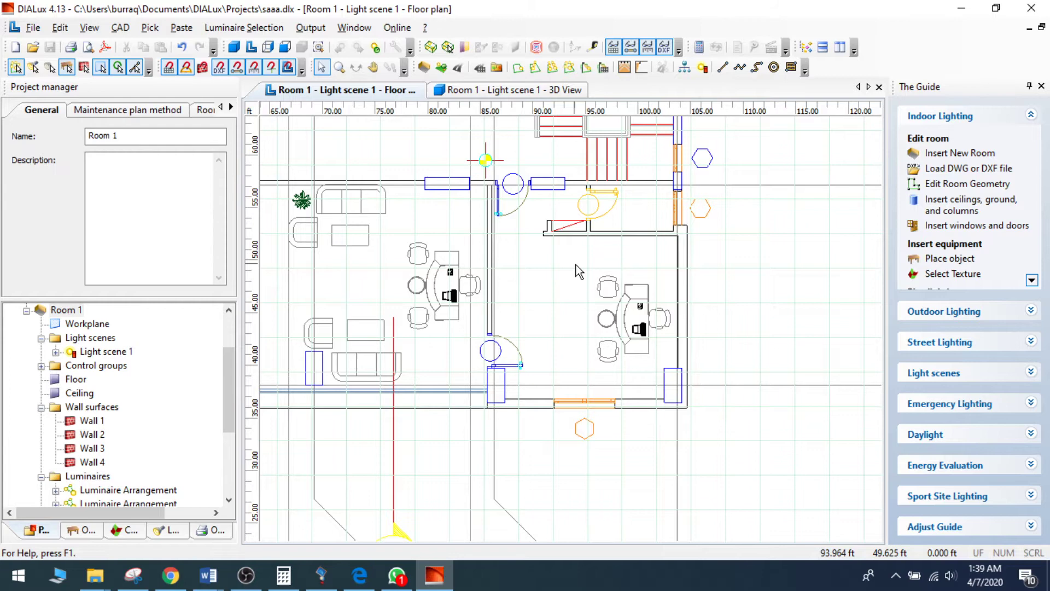
pyautogui.rightClick(576, 265)
pyautogui.click(686, 293)
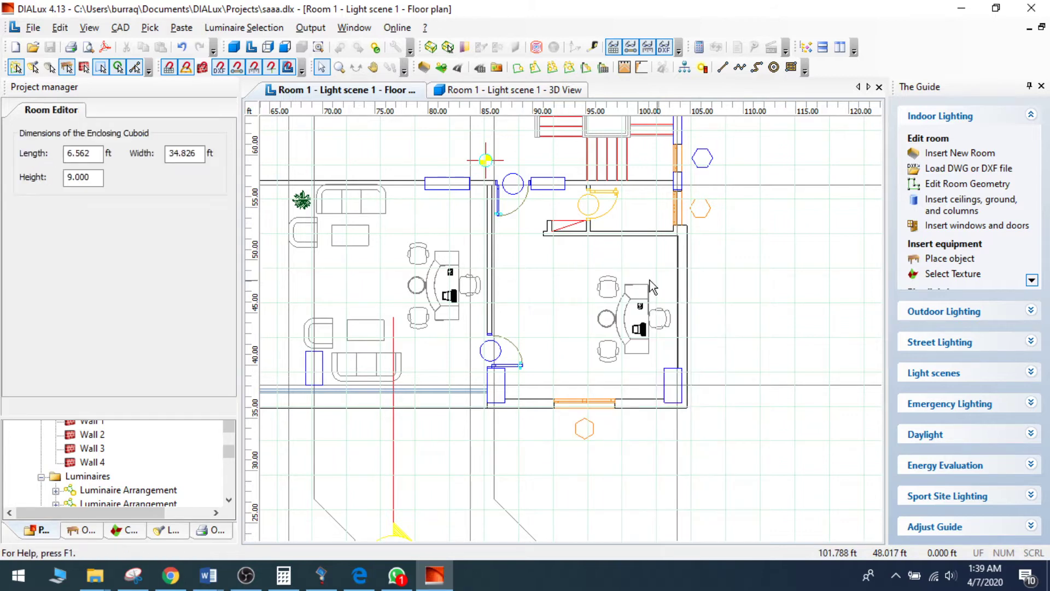
# Redraw the room as a 17.6 × 20.7 ft rectangle over the right office, discarding old results
pyautogui.rightClick(592, 257)
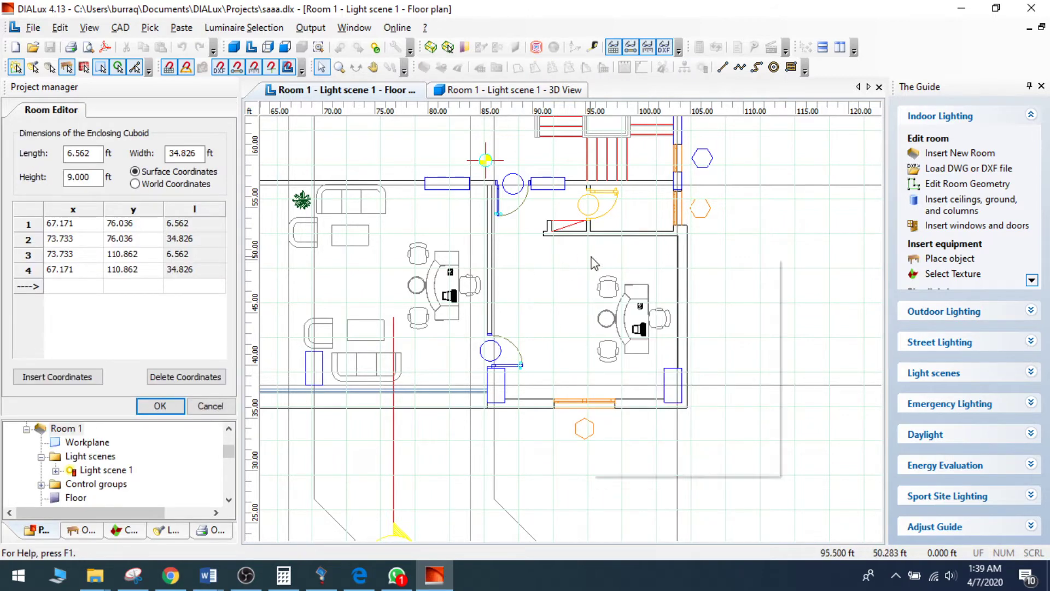
pyautogui.click(624, 302)
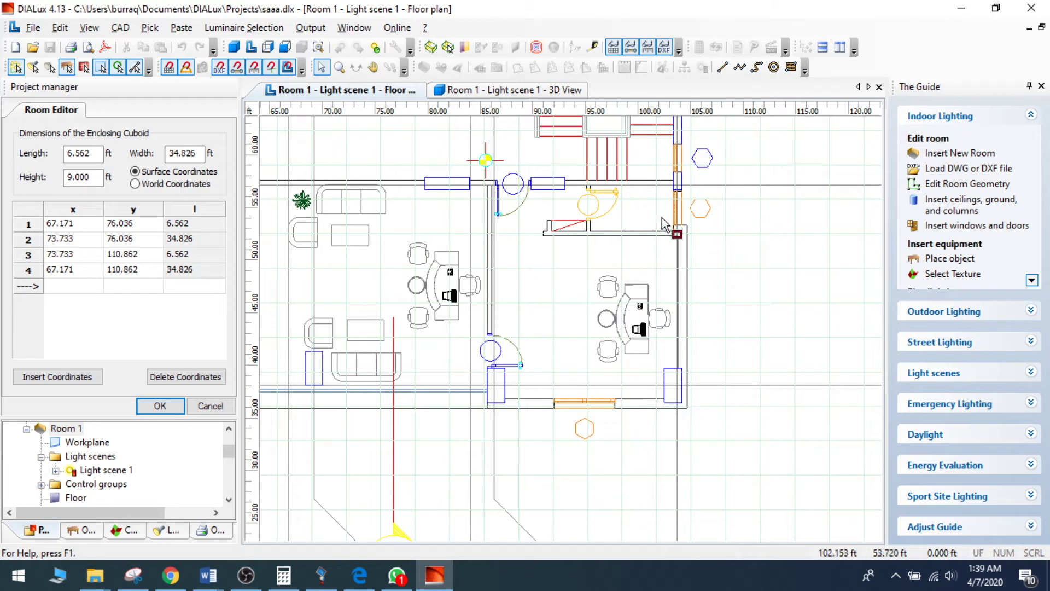
pyautogui.click(673, 185)
pyautogui.click(574, 347)
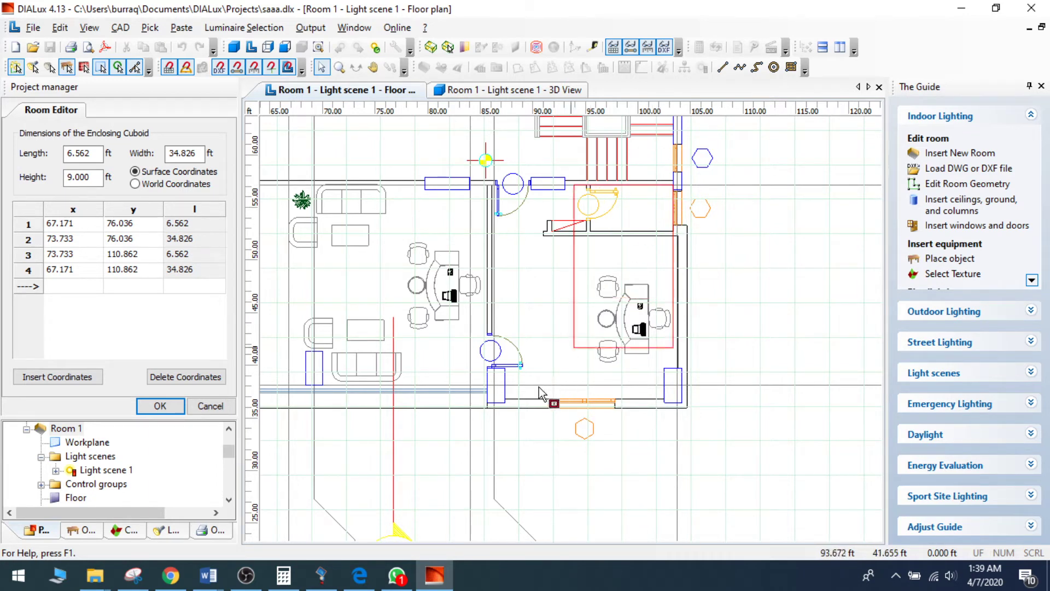
pyautogui.click(491, 404)
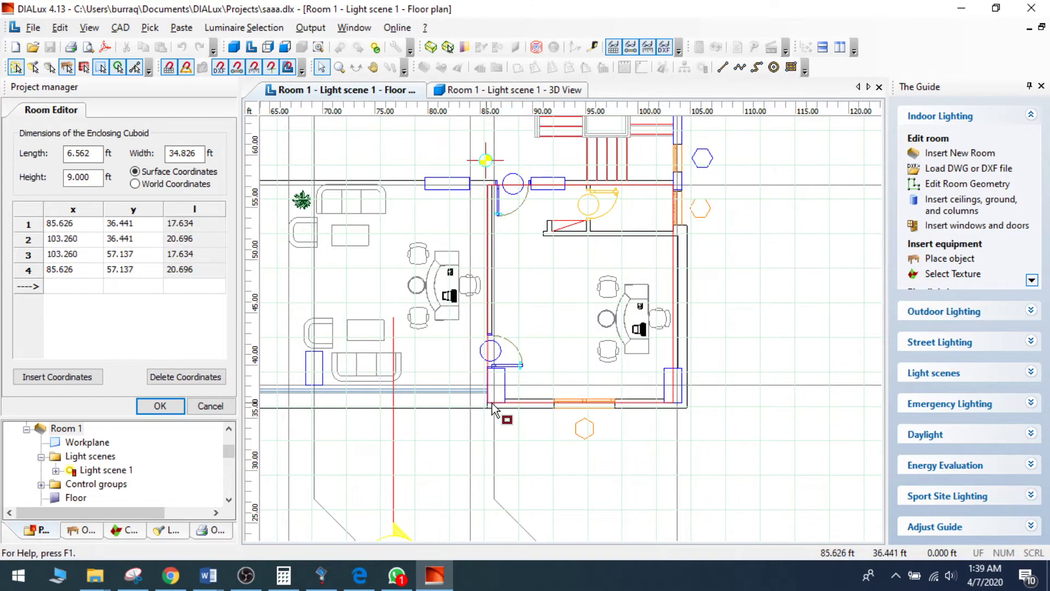
pyautogui.rightClick(560, 258)
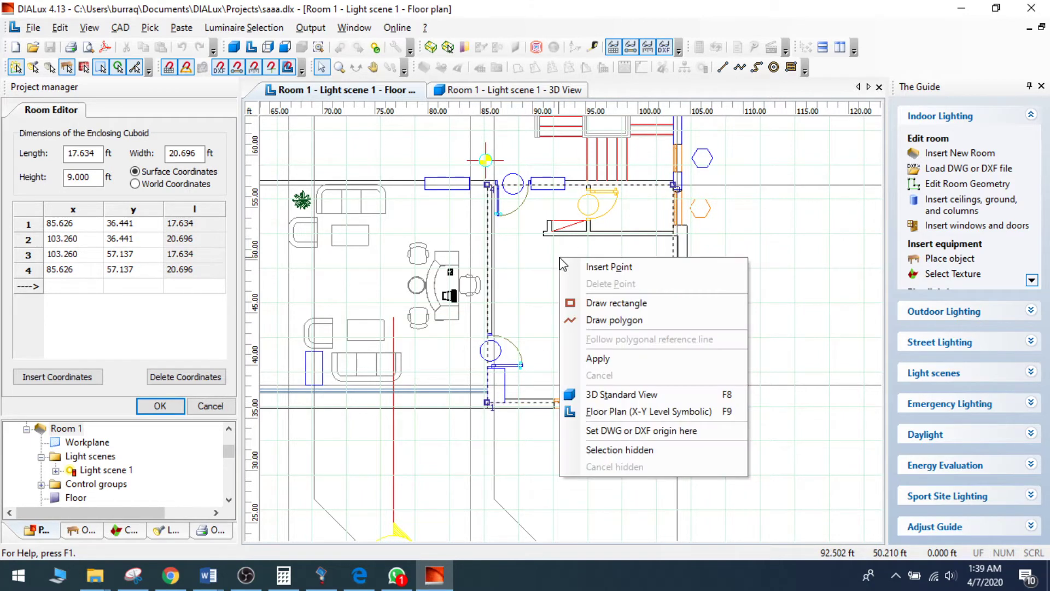
pyautogui.click(159, 406)
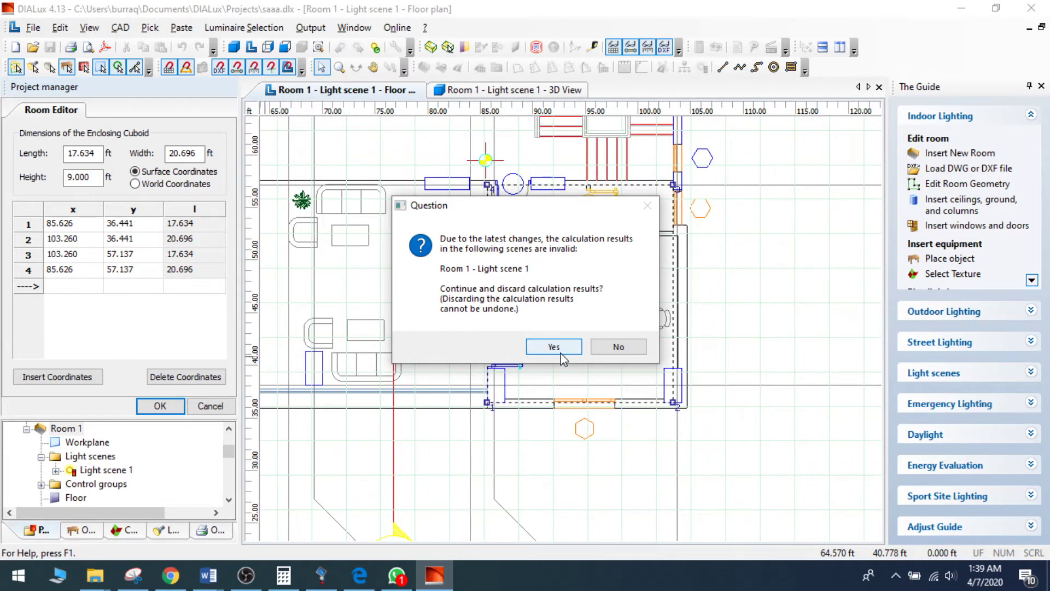
pyautogui.click(558, 346)
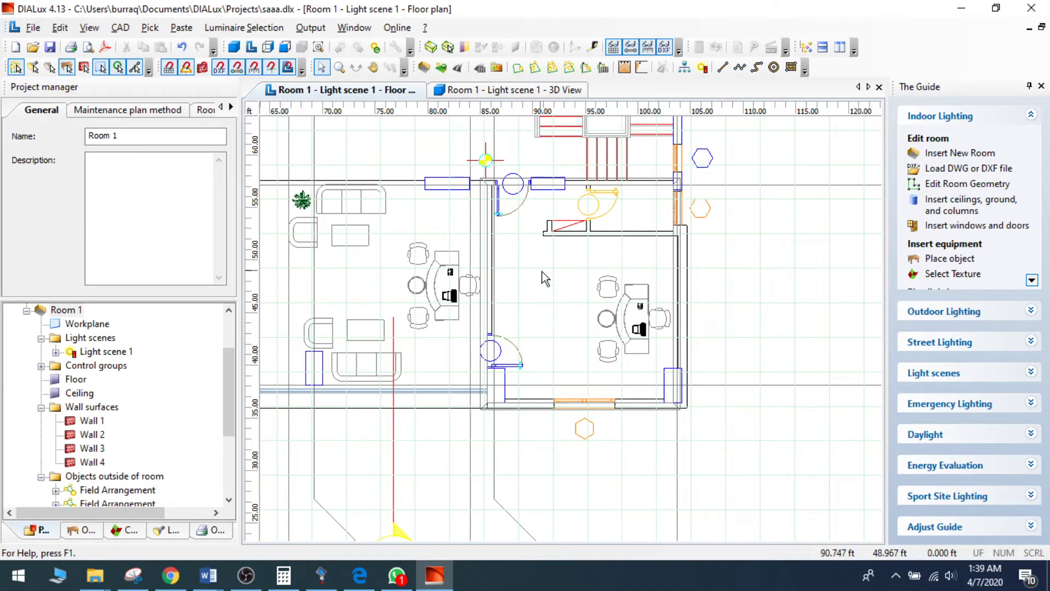
# Insert a Field Arrangement of Philips RC132V W30L60 LED luminaires across the office
pyautogui.click(244, 27)
pyautogui.click(241, 28)
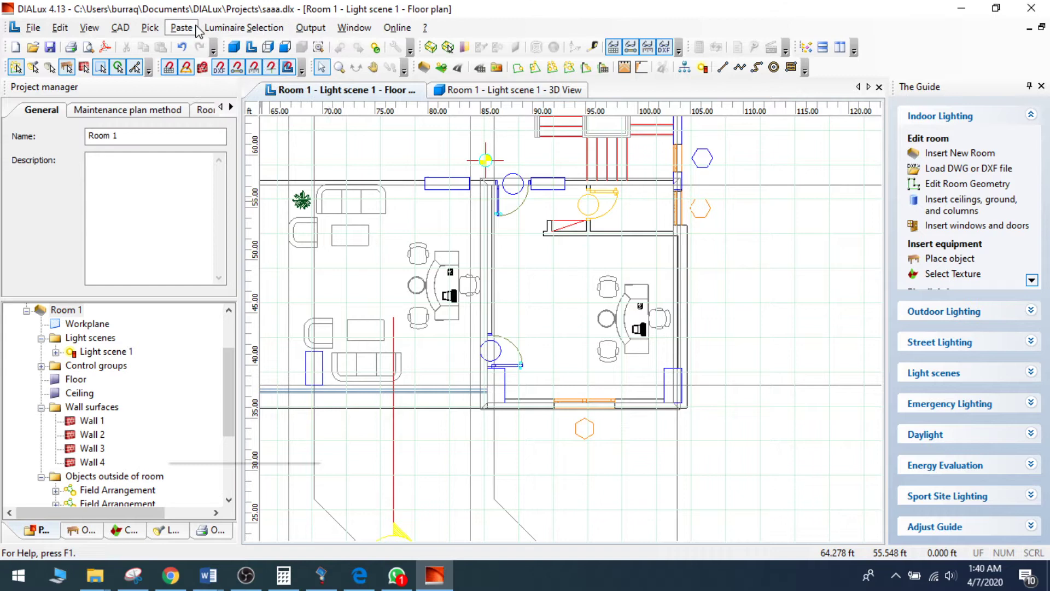
pyautogui.click(196, 30)
pyautogui.moveTo(273, 63)
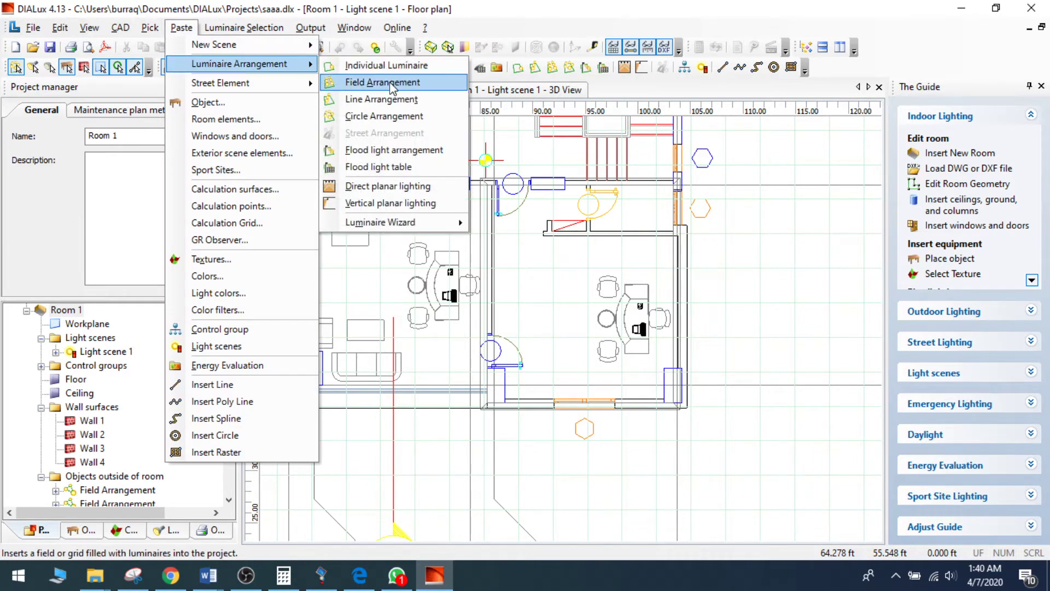
pyautogui.click(389, 84)
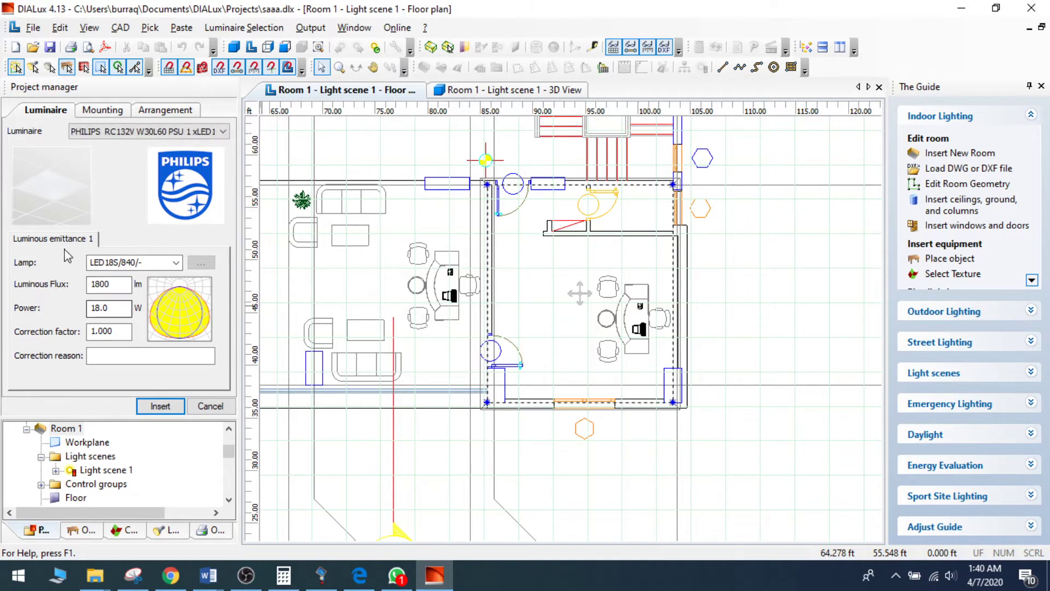
pyautogui.click(161, 405)
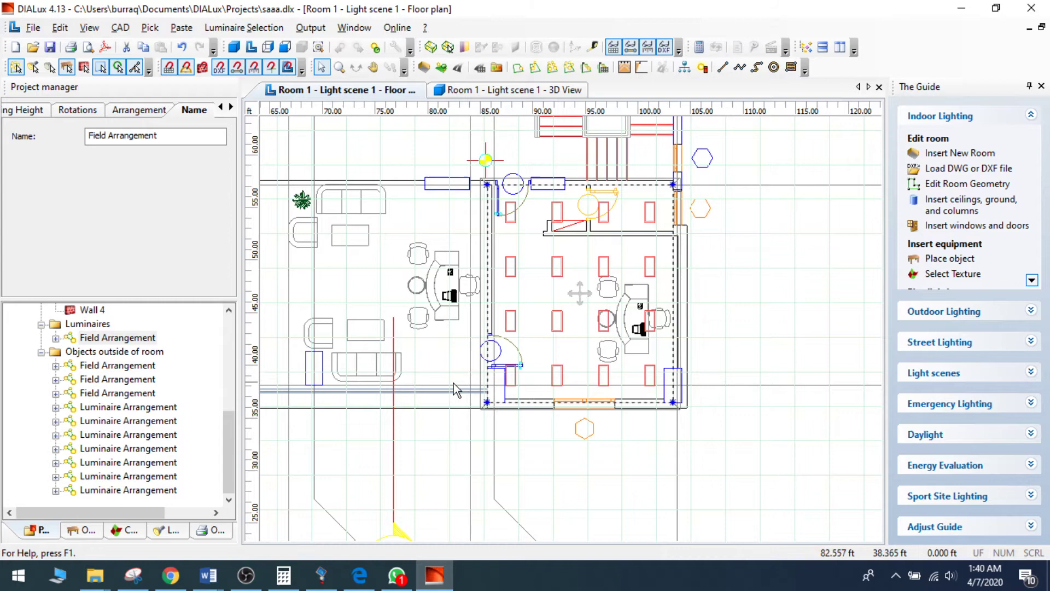
pyautogui.click(360, 575)
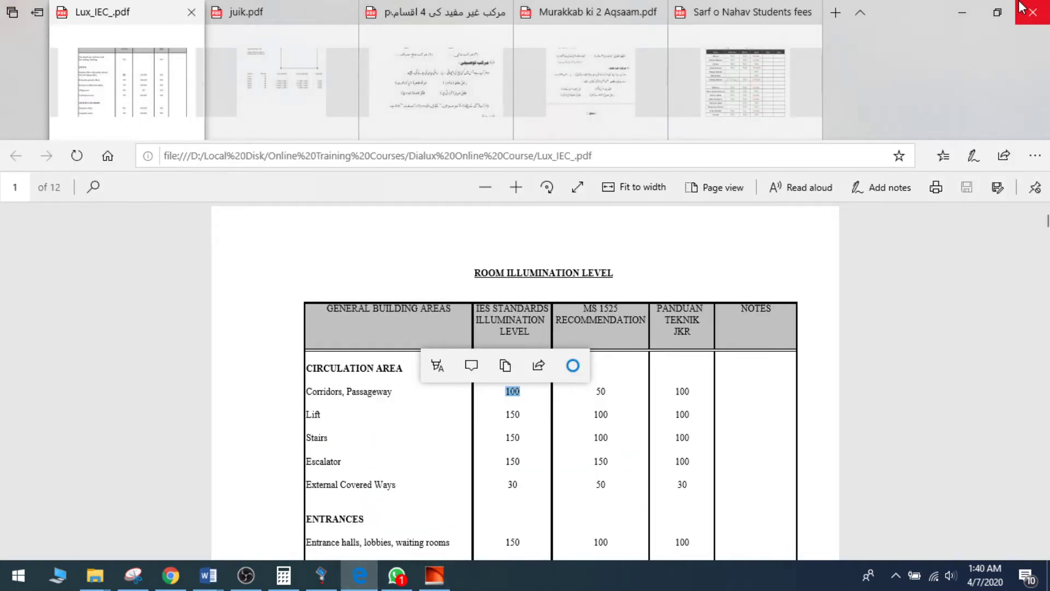
pyautogui.click(963, 12)
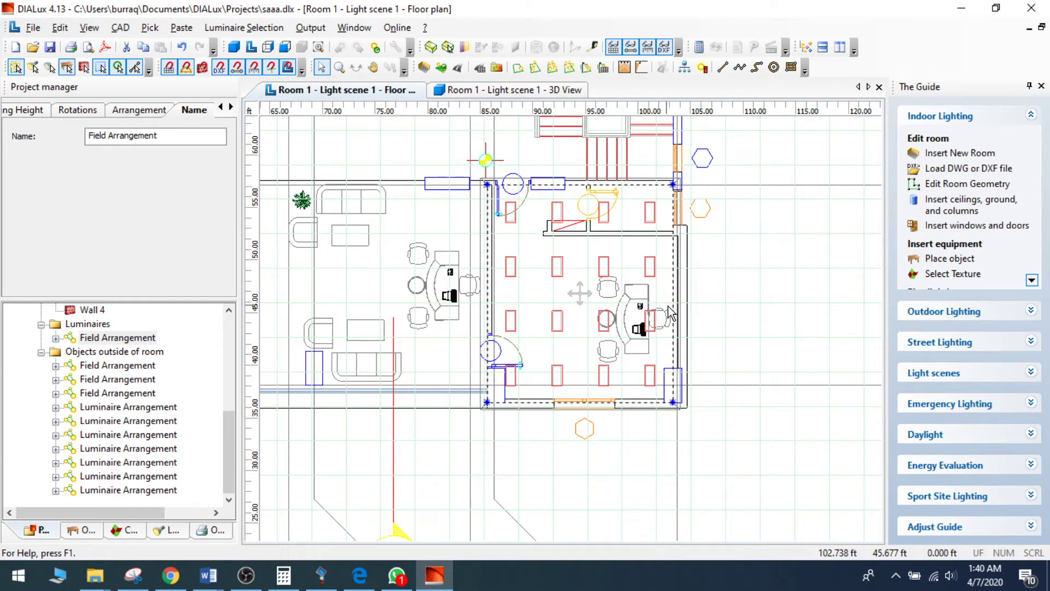
# Split the luminaire field into individual luminaires
pyautogui.click(606, 270)
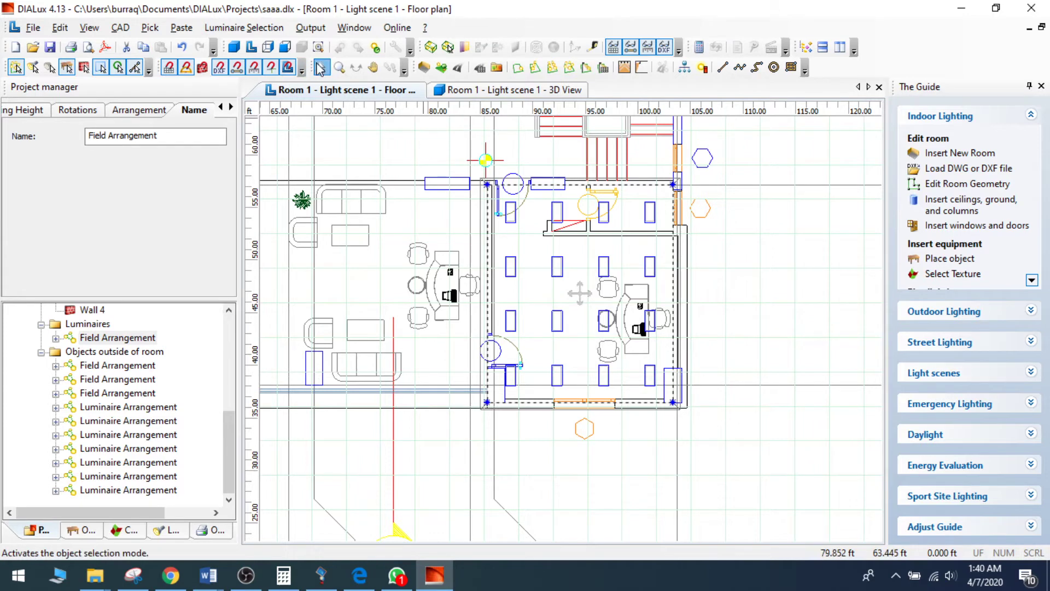
pyautogui.rightClick(554, 269)
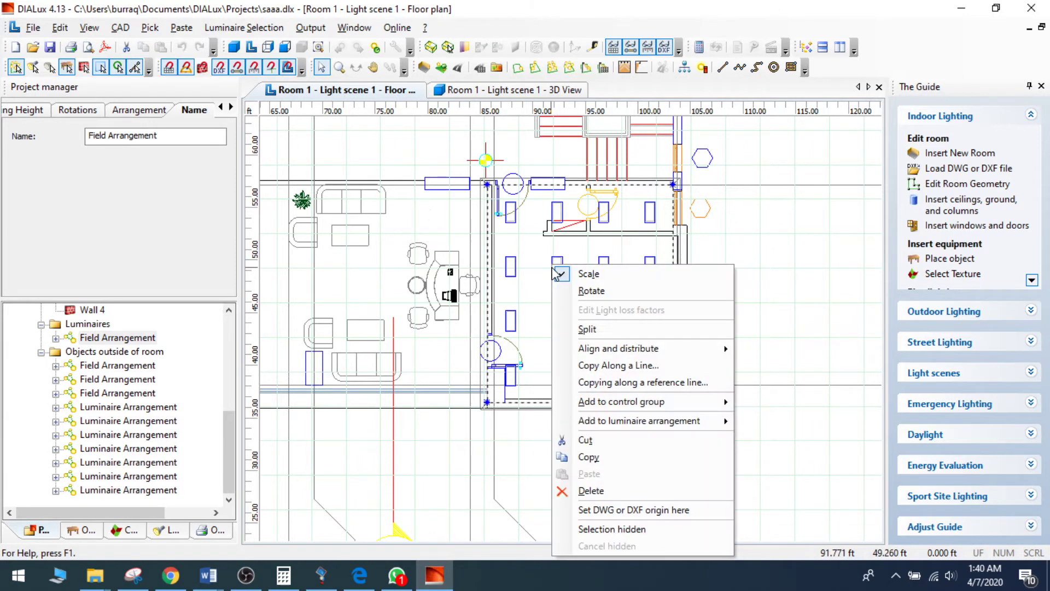
pyautogui.click(588, 329)
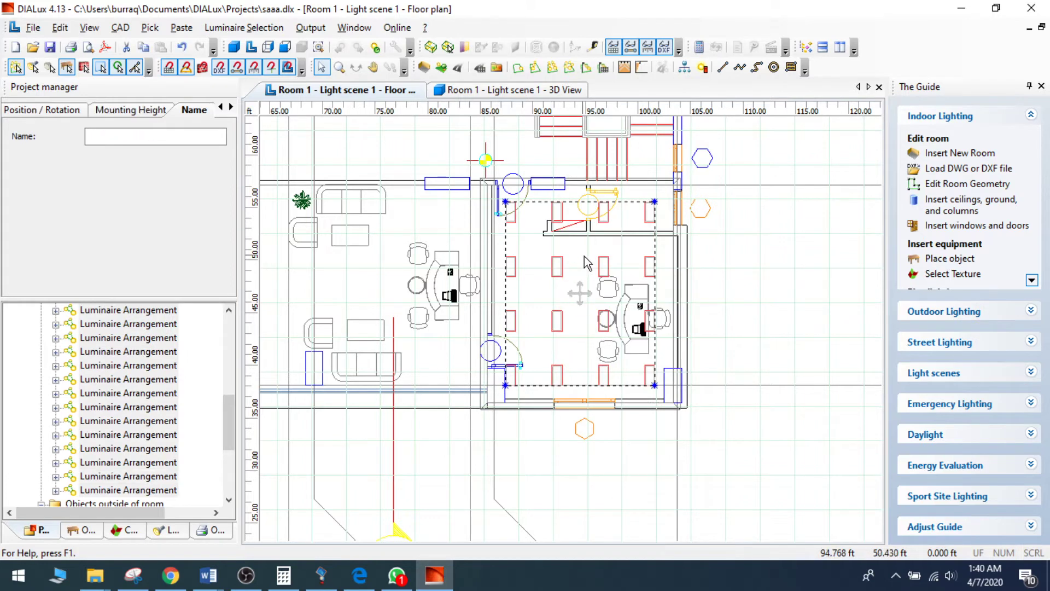
# Select several individual luminaires in the office for emergency lighting
pyautogui.click(556, 273)
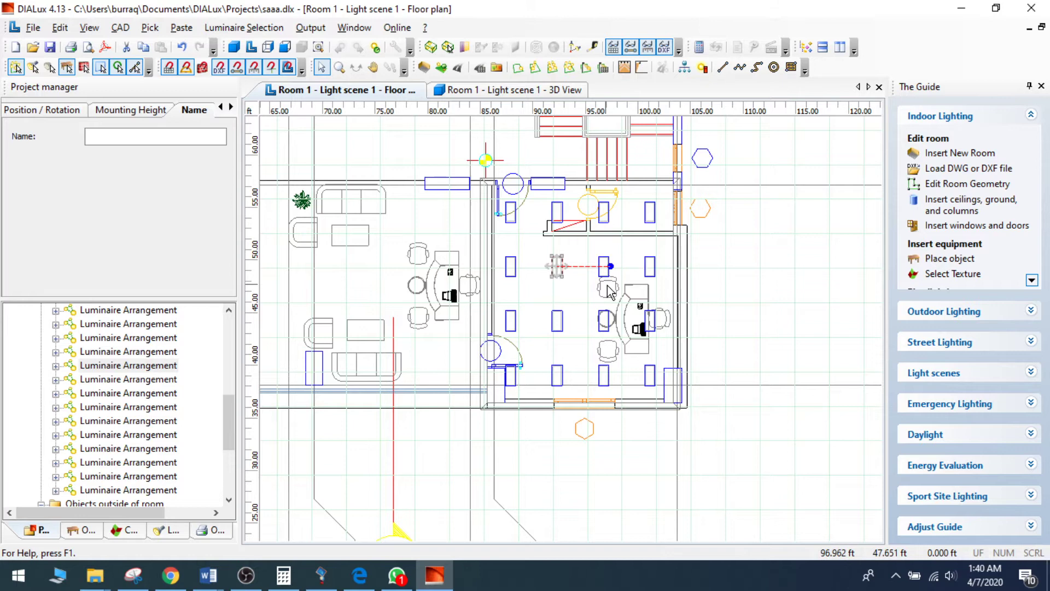
pyautogui.click(650, 220)
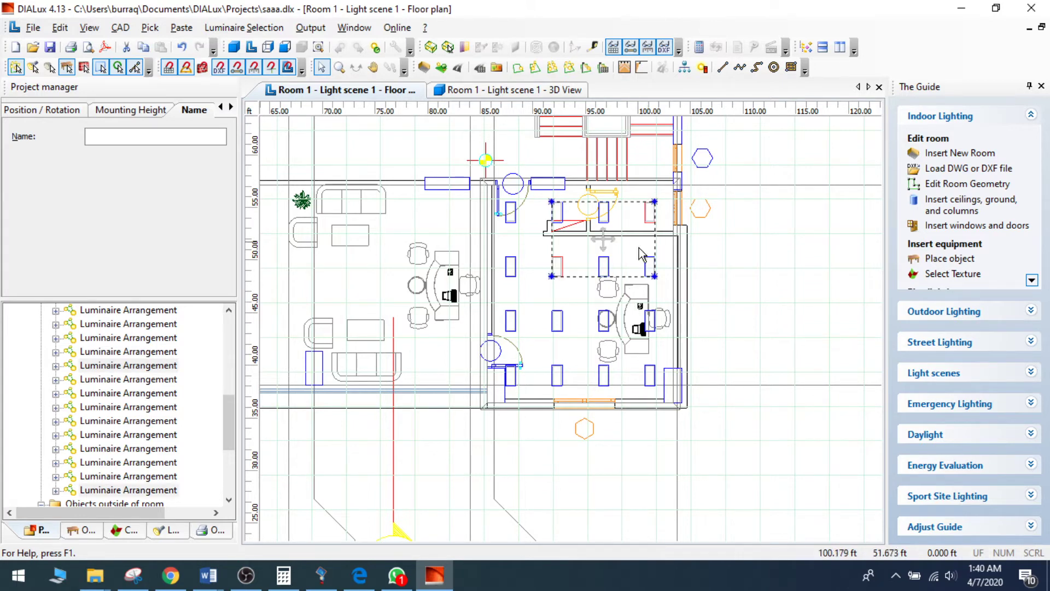
pyautogui.keyDown('ctrl'); pyautogui.click(597, 338); pyautogui.keyUp('ctrl')
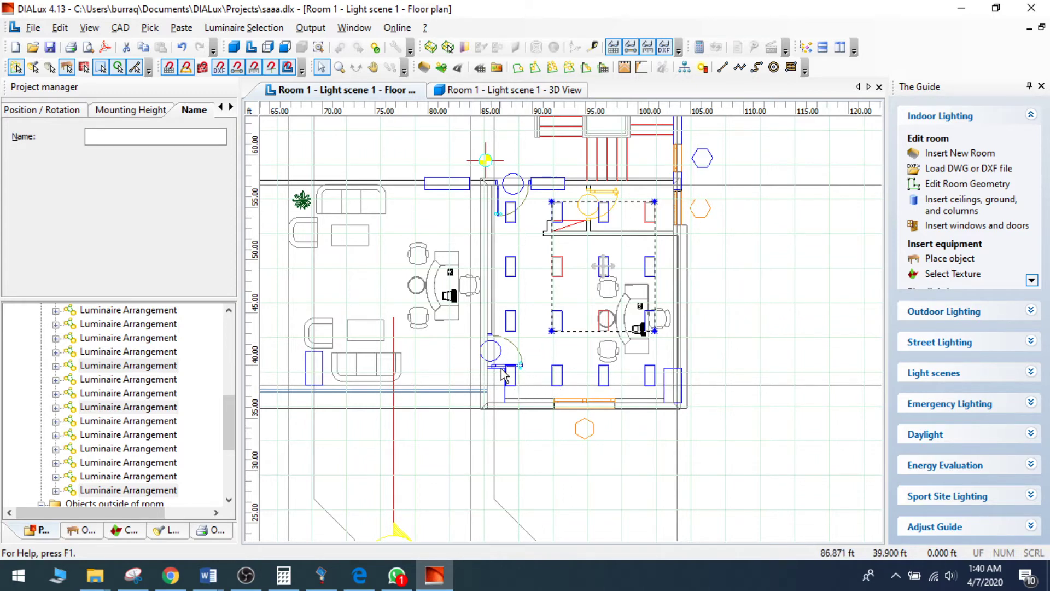
pyautogui.keyDown('ctrl'); pyautogui.click(515, 380); pyautogui.keyUp('ctrl')
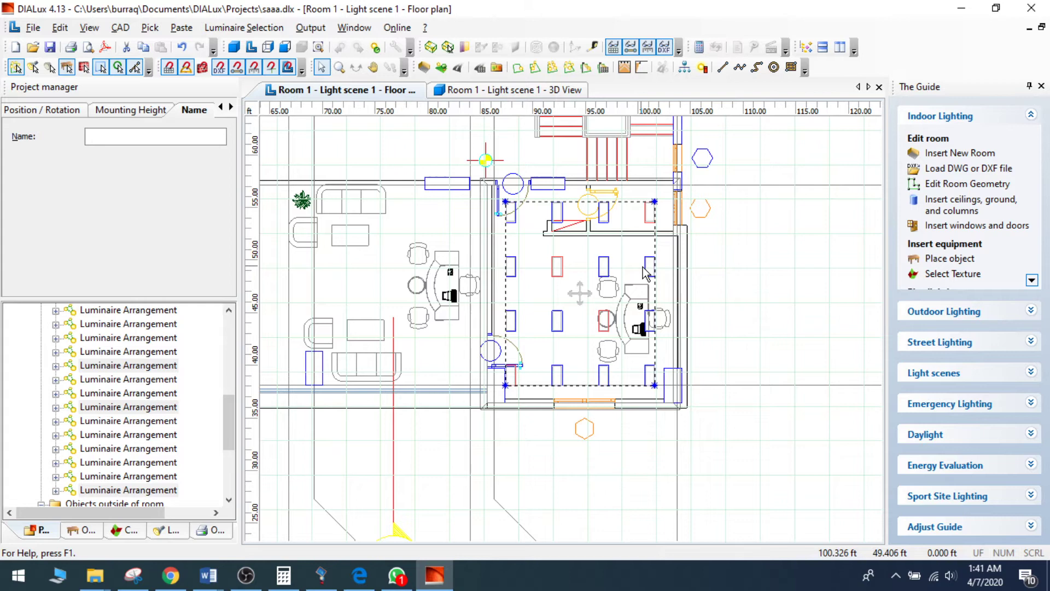
# Add the selected luminaires to a new control group, Control group 2
pyautogui.rightClick(558, 263)
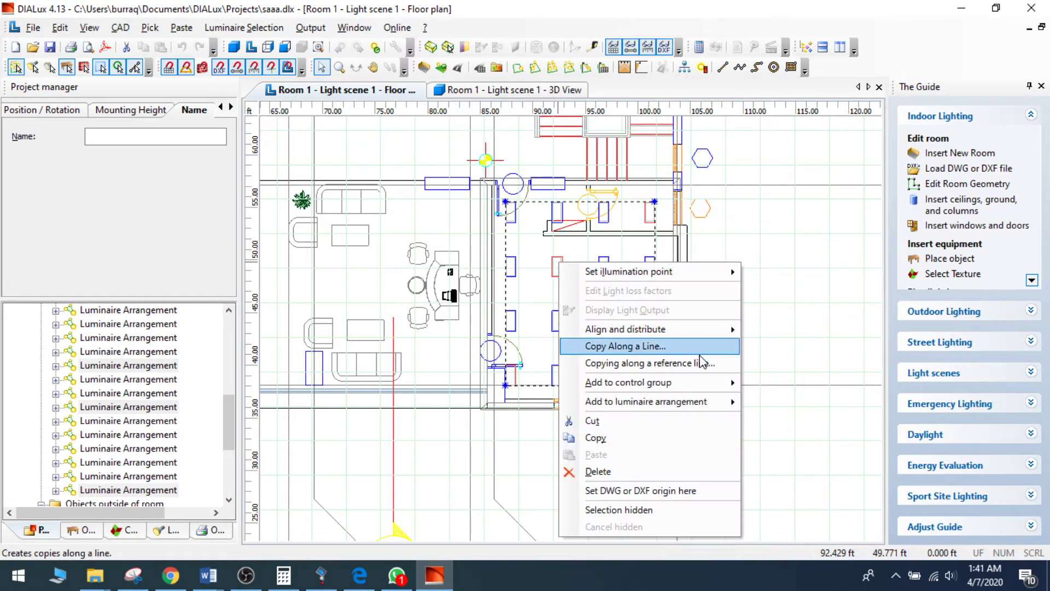
pyautogui.moveTo(705, 382)
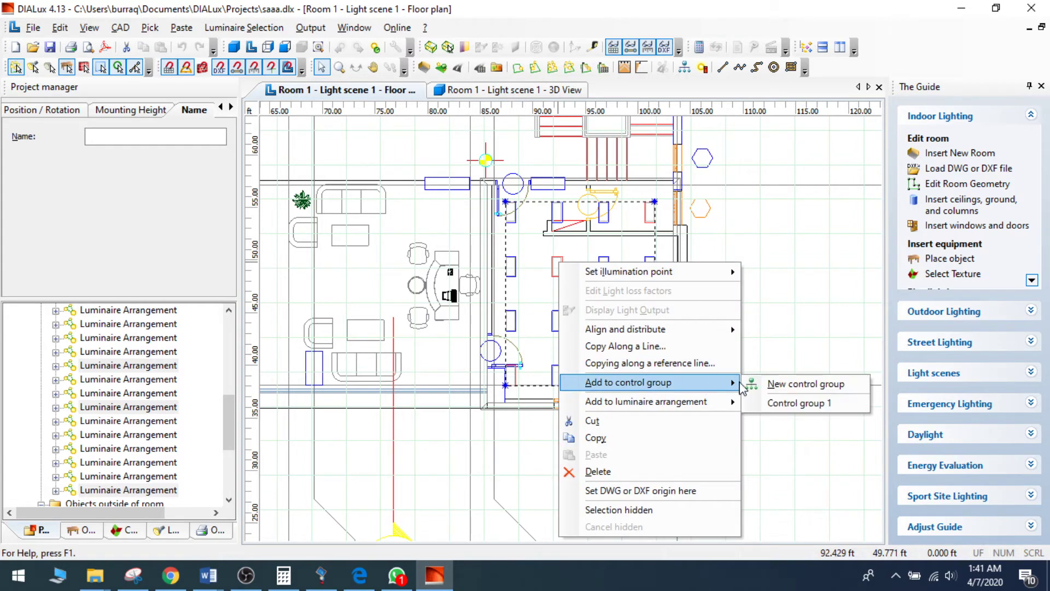
pyautogui.click(813, 386)
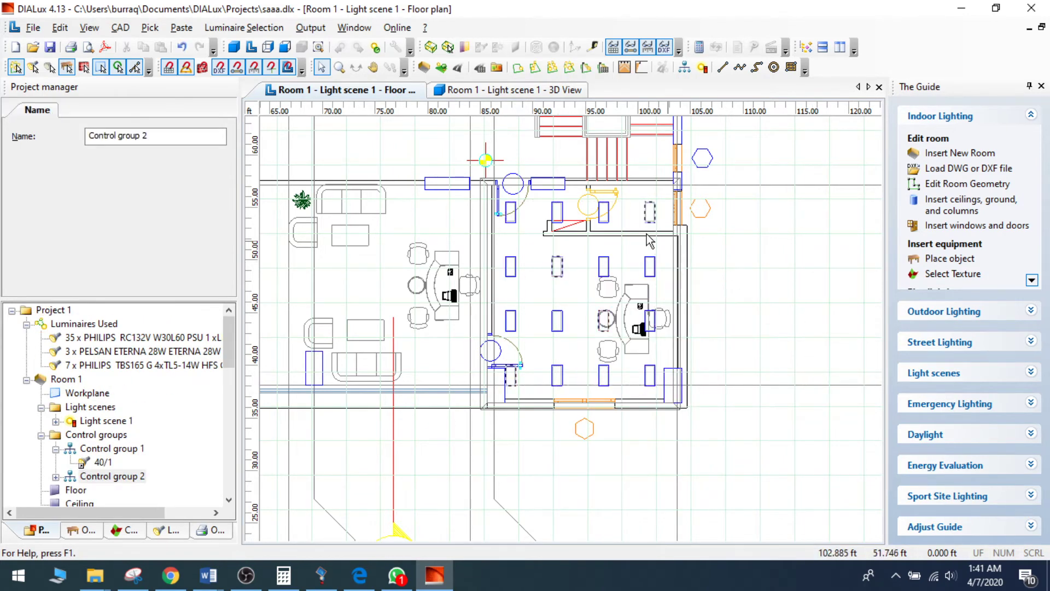
# Put Control group 2 with luminaires 44/1, 50/1, 53/1 and 59/1 into new Light scene 2
pyautogui.moveTo(233, 343); pyautogui.dragTo(236, 381)
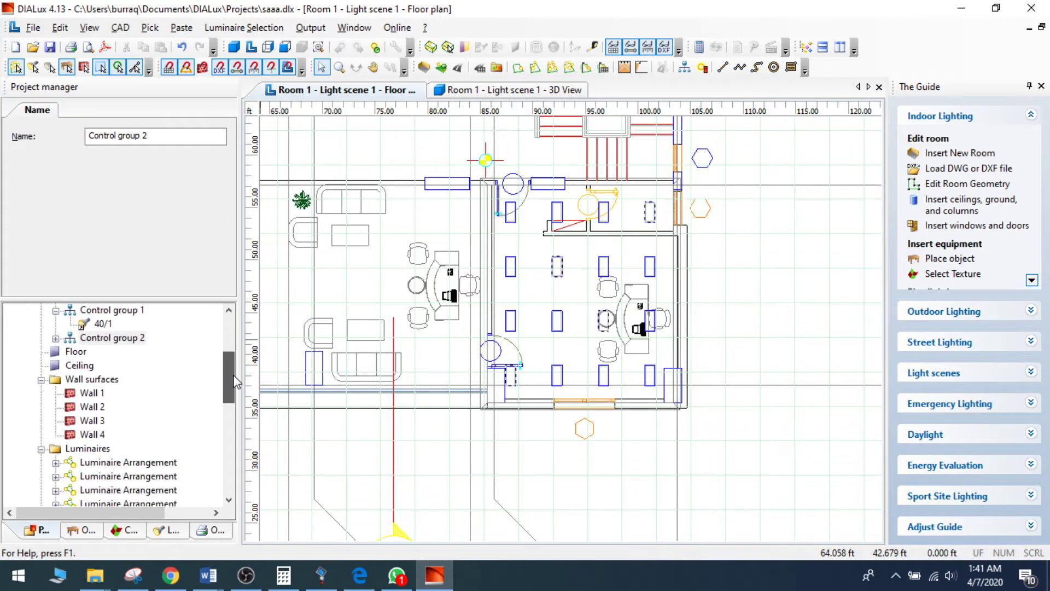
pyautogui.click(98, 338)
pyautogui.click(56, 339)
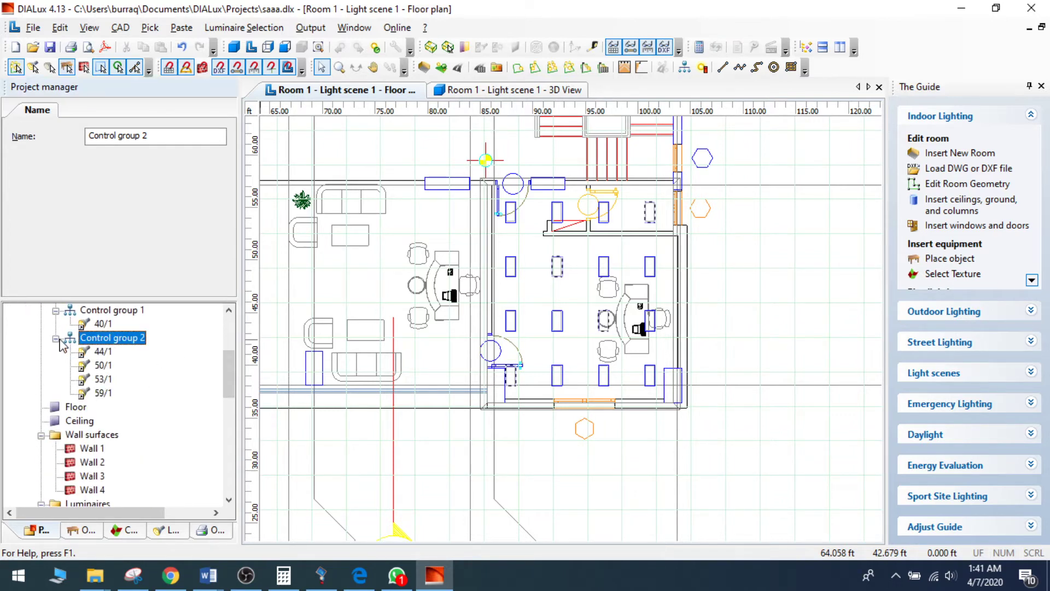
pyautogui.rightClick(119, 341)
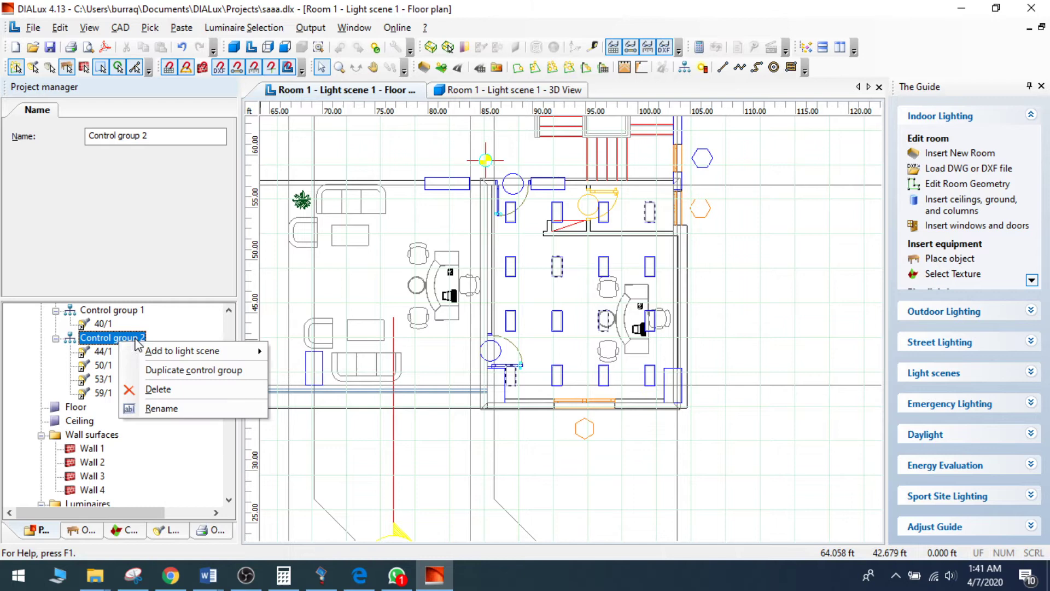
pyautogui.moveTo(194, 353)
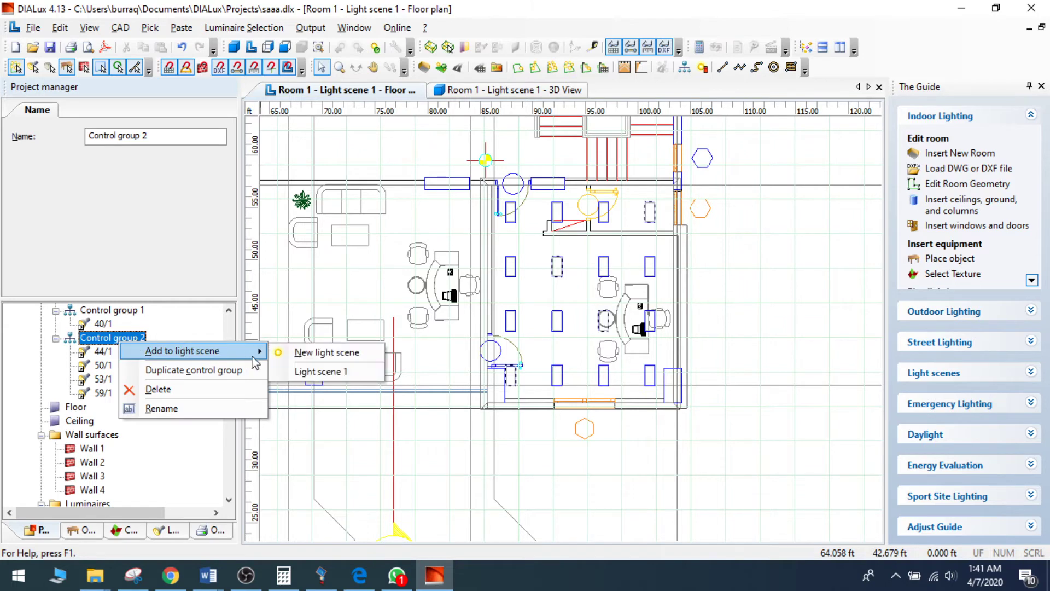
pyautogui.click(327, 354)
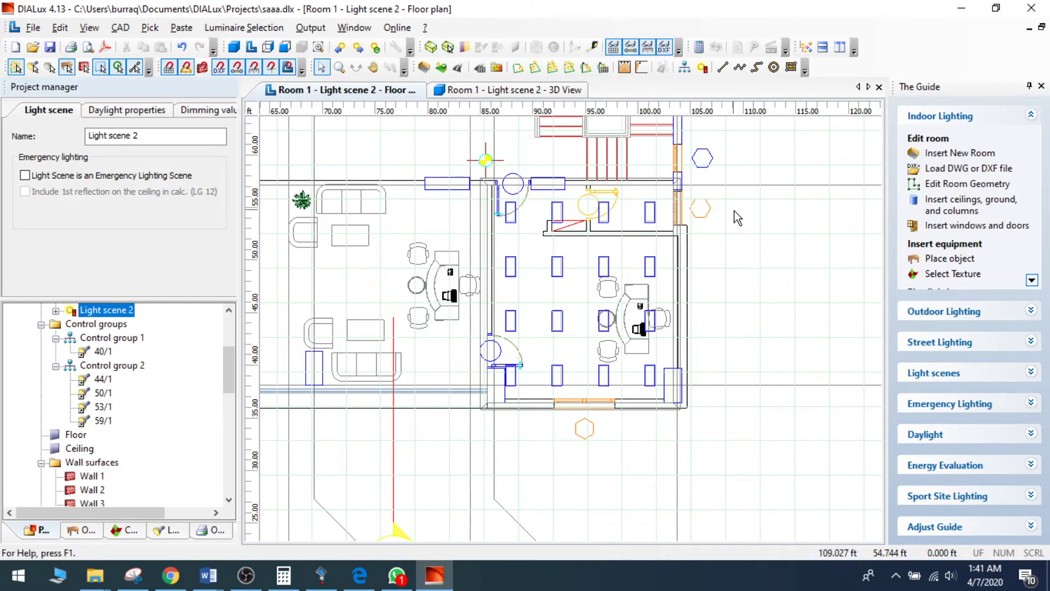
# Calculate Light scenes 1 and 2, with luminaires included in Light scene 2
pyautogui.click(310, 27)
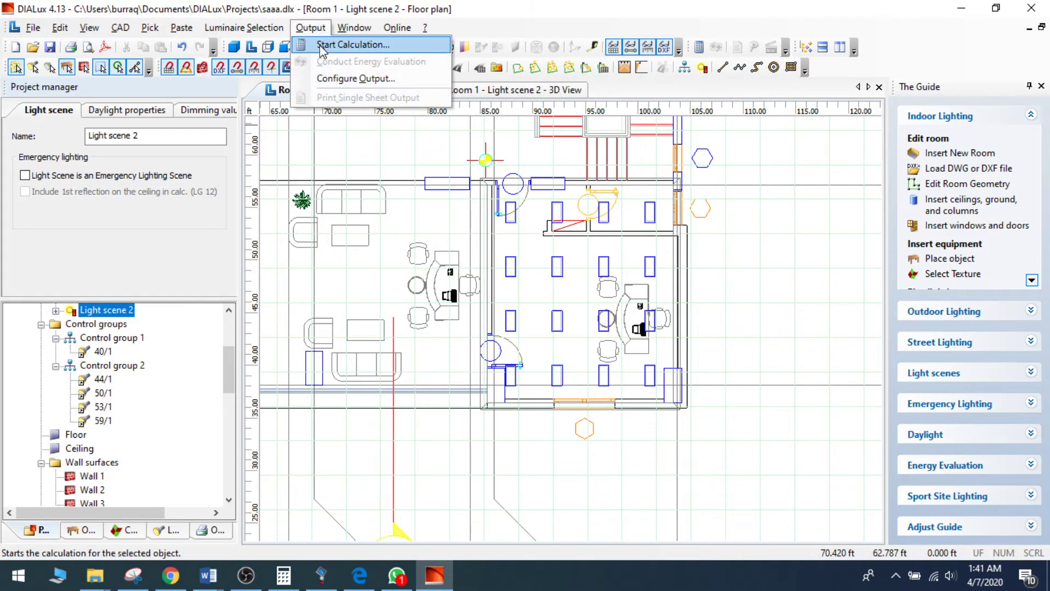
pyautogui.click(323, 46)
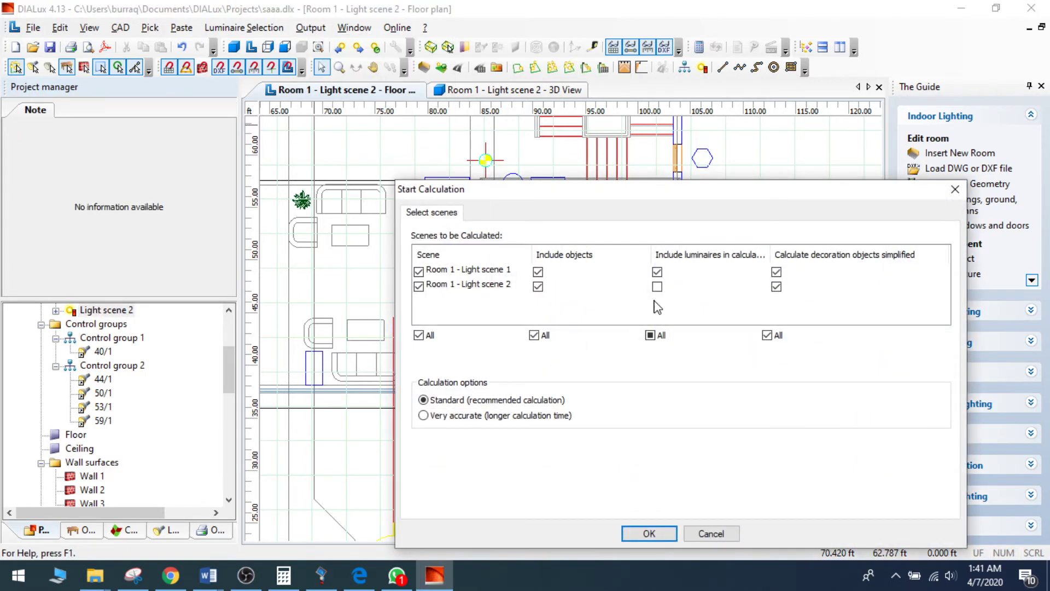
pyautogui.click(658, 287)
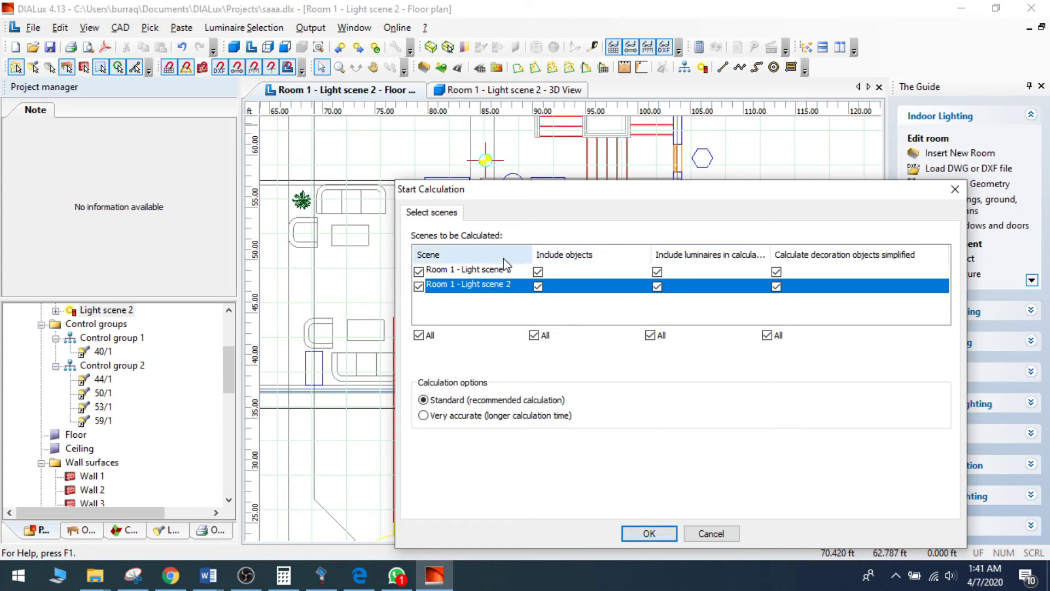
pyautogui.click(419, 272)
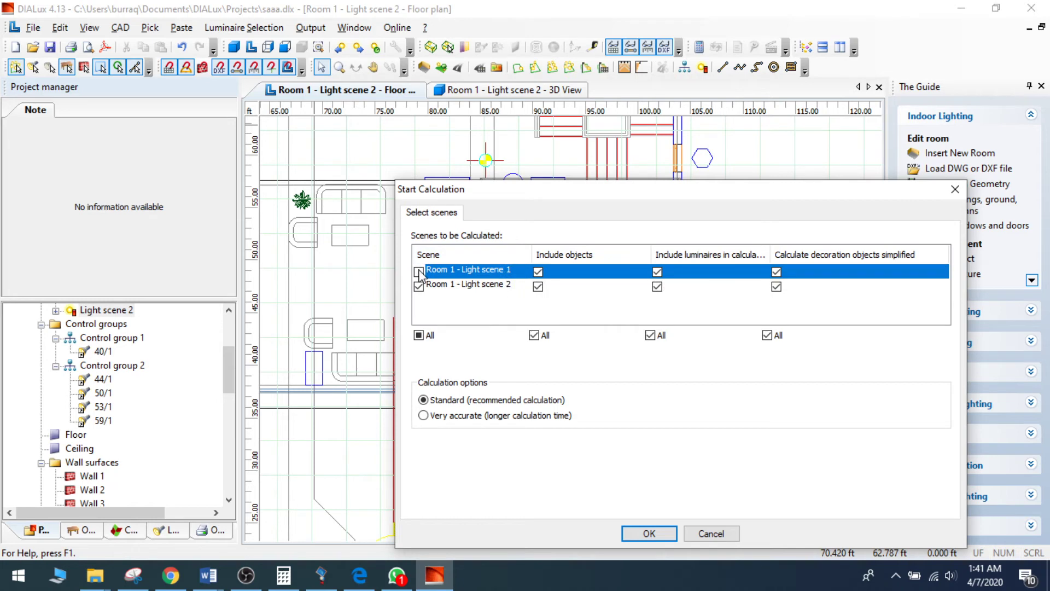
pyautogui.click(650, 533)
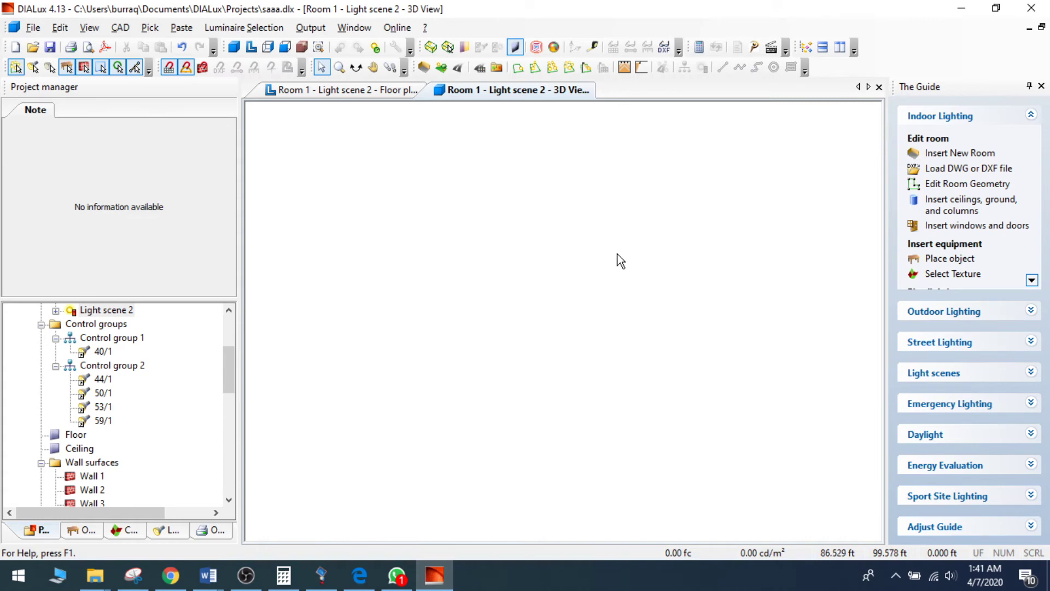
# Show Light scene 2 in 3D and orbit up to the lit ceiling luminaires
pyautogui.click(354, 90)
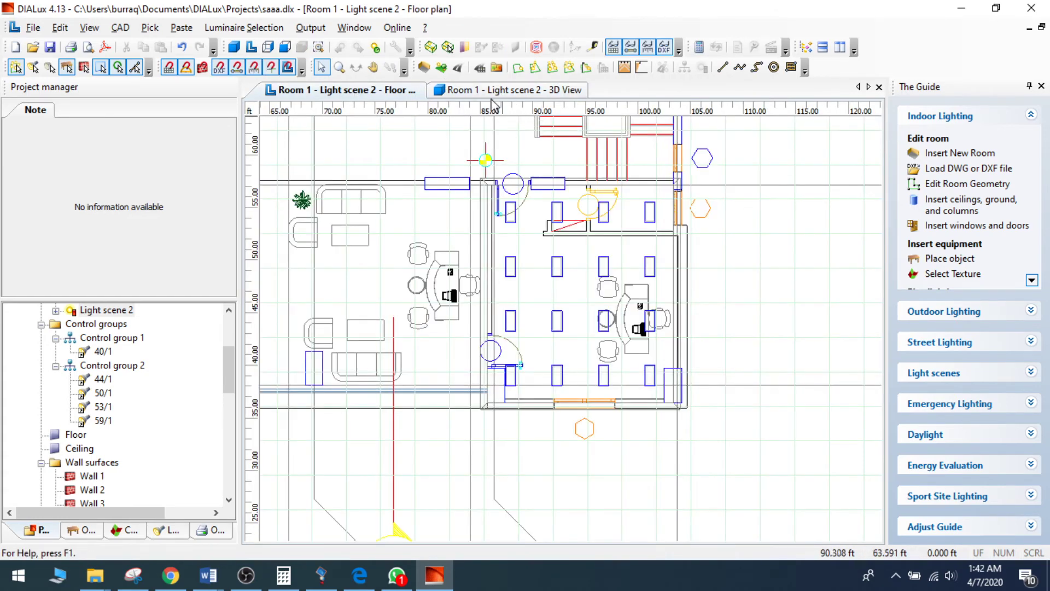
pyautogui.click(494, 90)
pyautogui.click(234, 49)
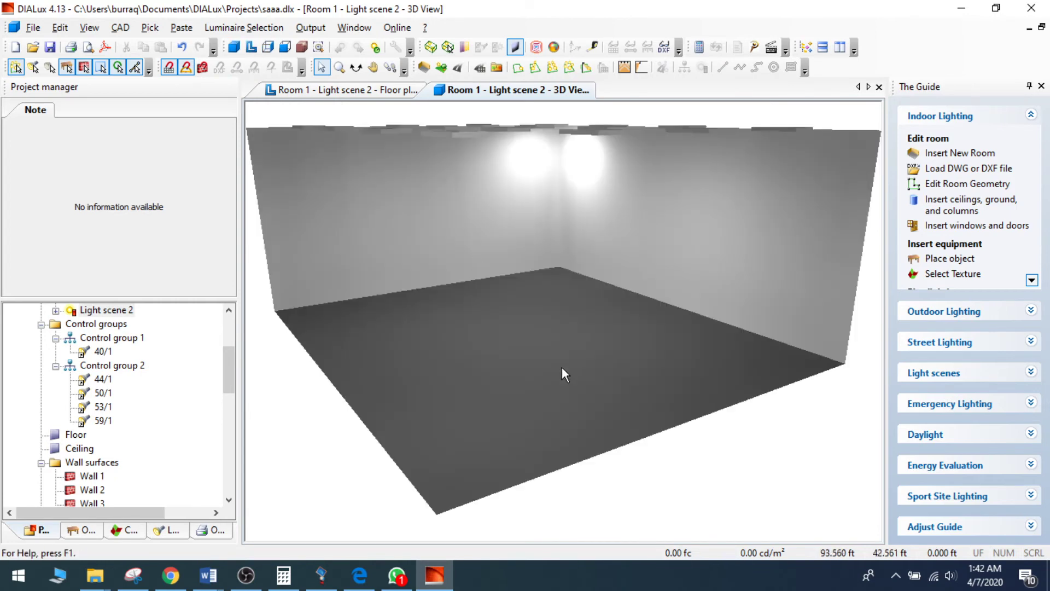
pyautogui.click(355, 68)
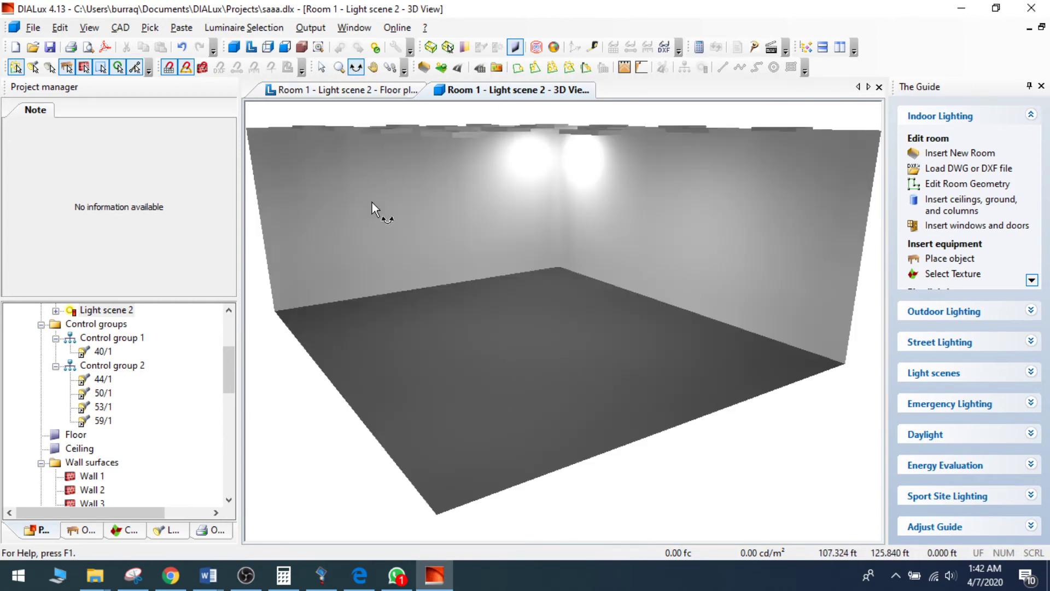
pyautogui.moveTo(480, 352); pyautogui.dragTo(704, 263)
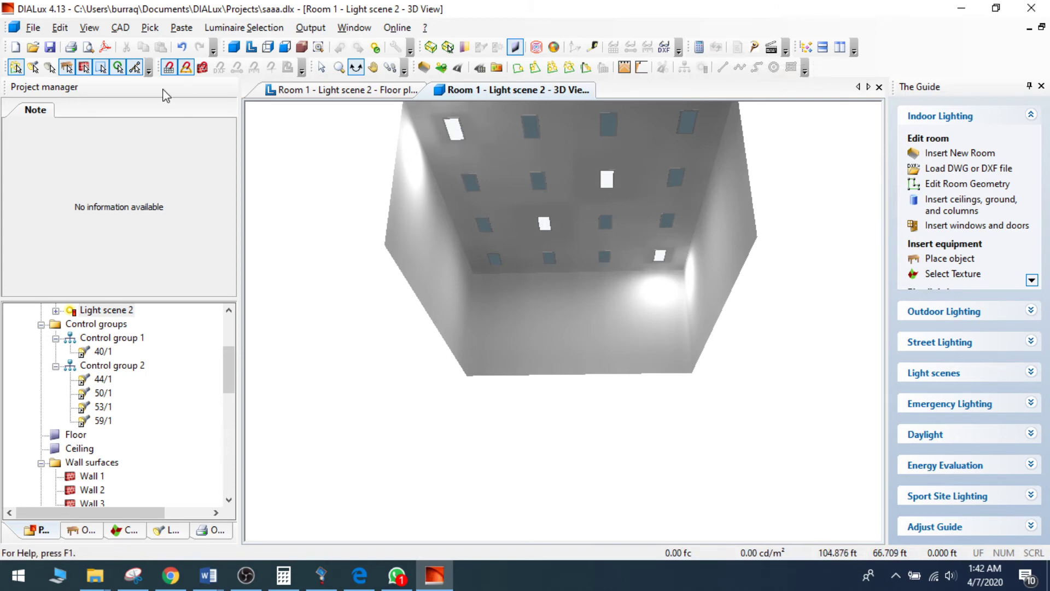
pyautogui.moveTo(430, 172); pyautogui.dragTo(523, 296)
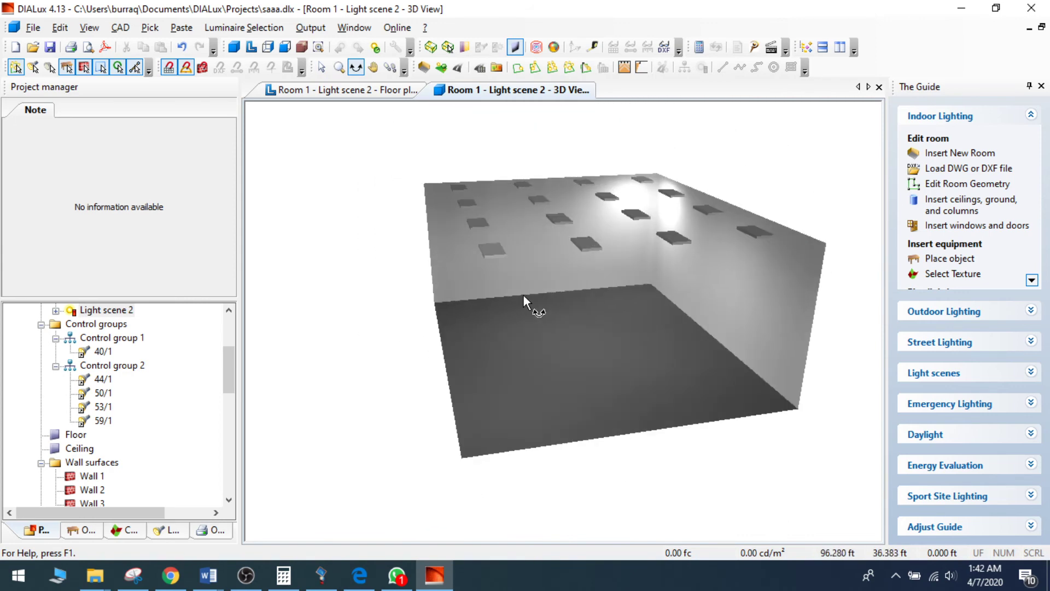
pyautogui.moveTo(230, 365); pyautogui.dragTo(228, 470)
# Expand Project 1 > Room 1 > Light scenes in Output and open Light scene 2's Summary
pyautogui.click(170, 530)
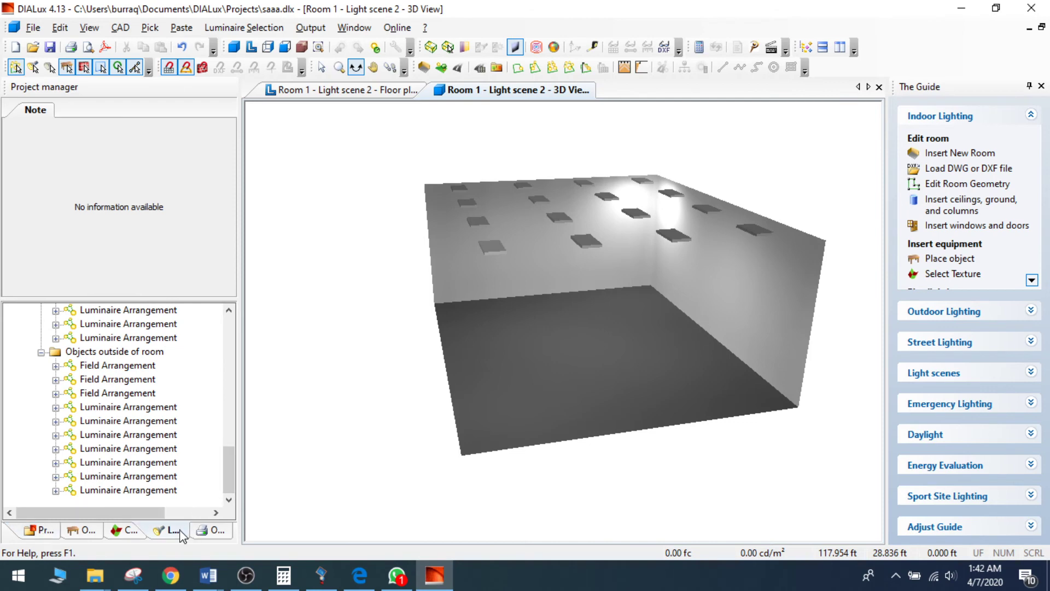
pyautogui.click(11, 365)
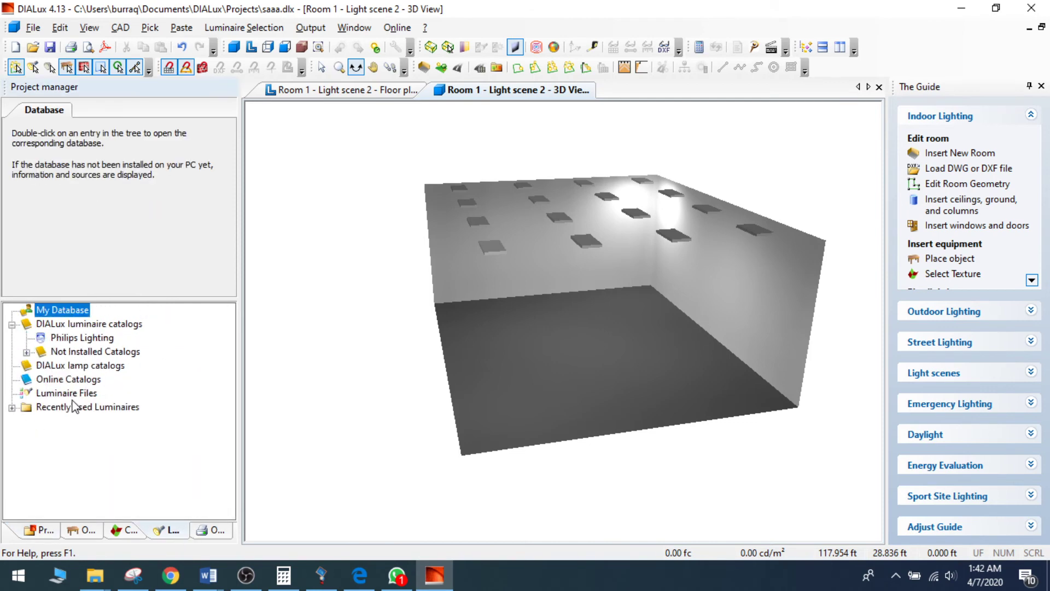
pyautogui.click(218, 530)
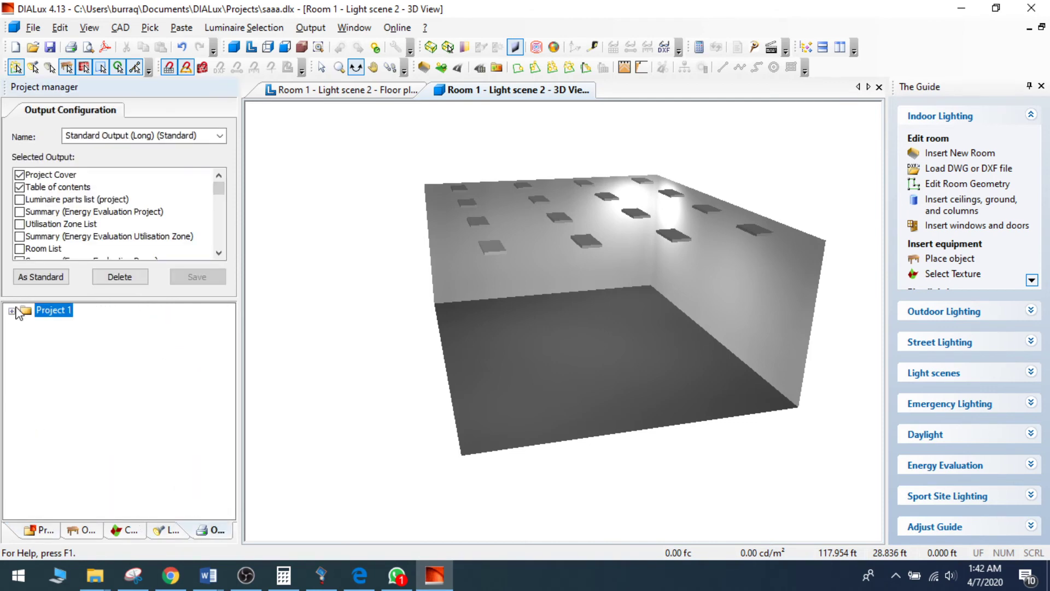
pyautogui.click(11, 311)
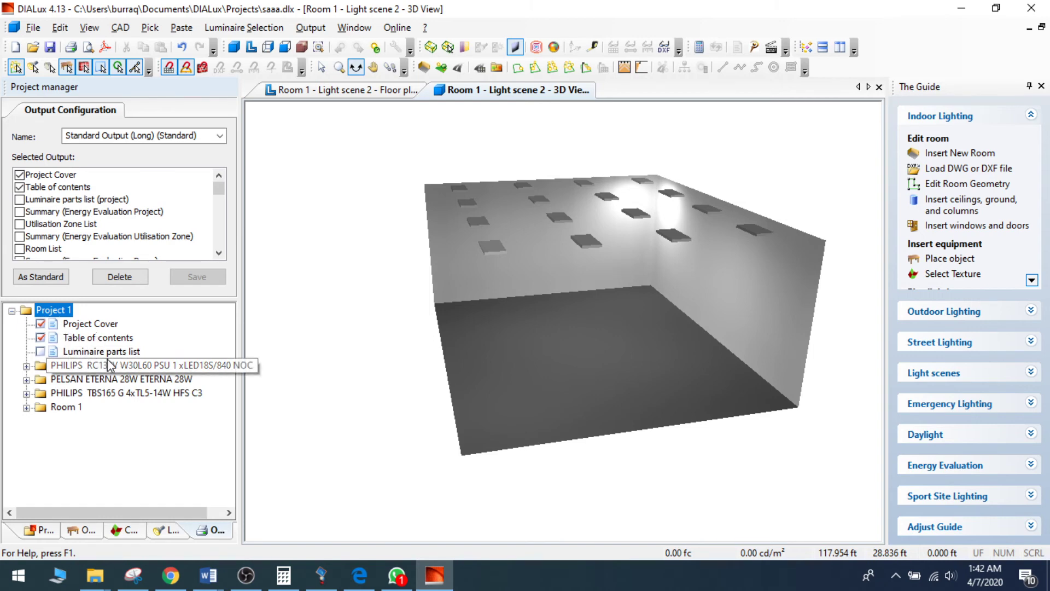
pyautogui.click(66, 407)
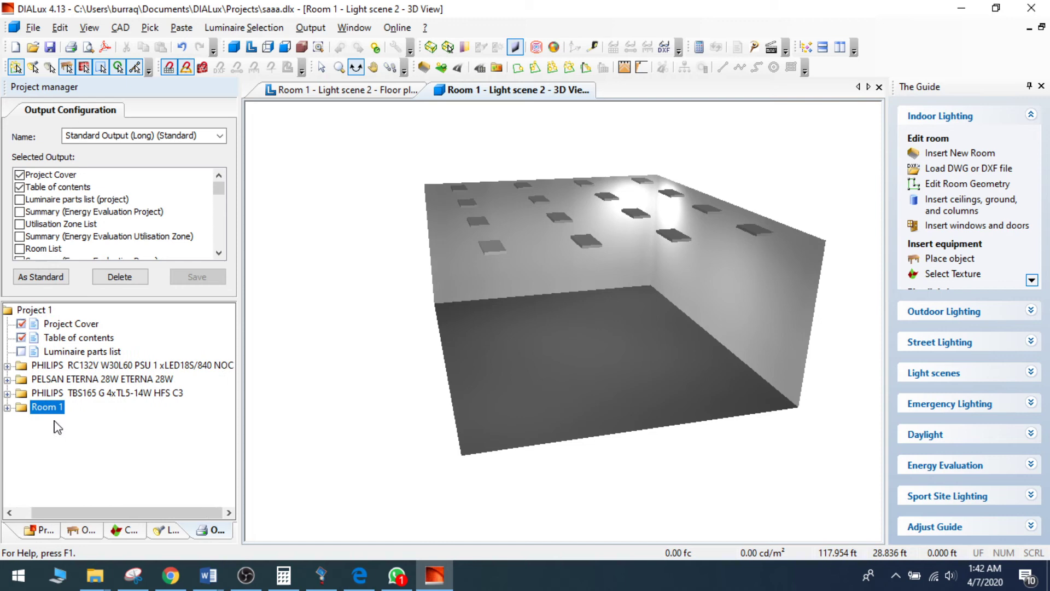
pyautogui.doubleClick(52, 408)
pyautogui.scroll(-1, 77, 377)
pyautogui.scroll(2, 77, 377)
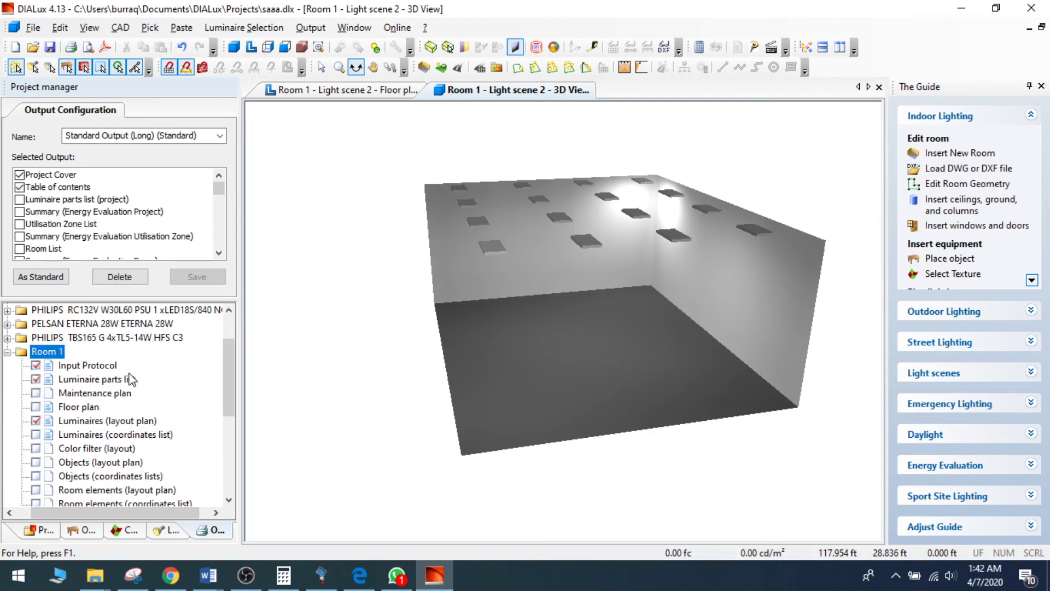
pyautogui.scroll(-5, 153, 381)
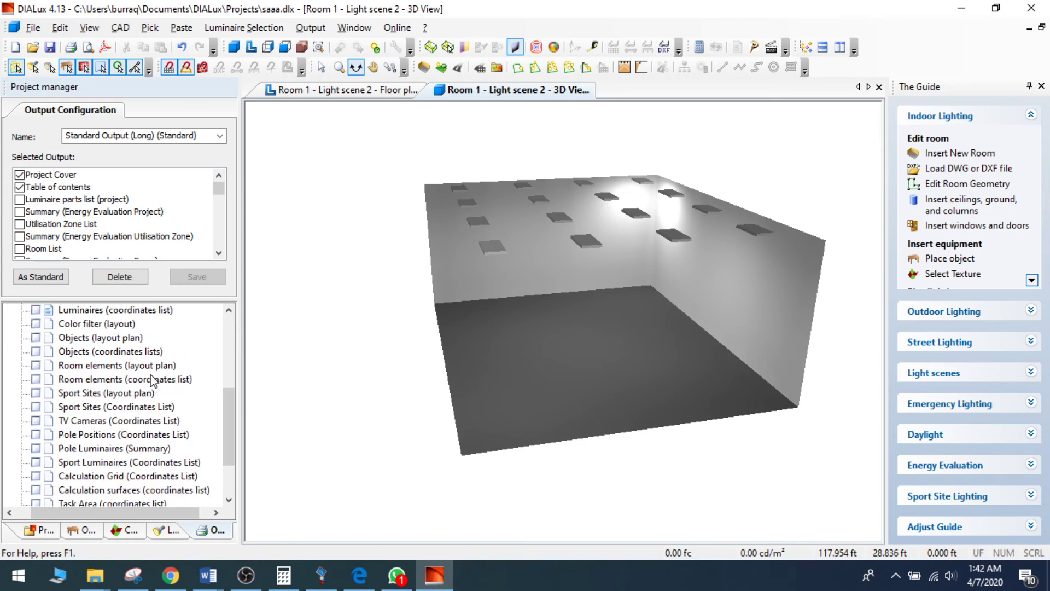
pyautogui.doubleClick(62, 490)
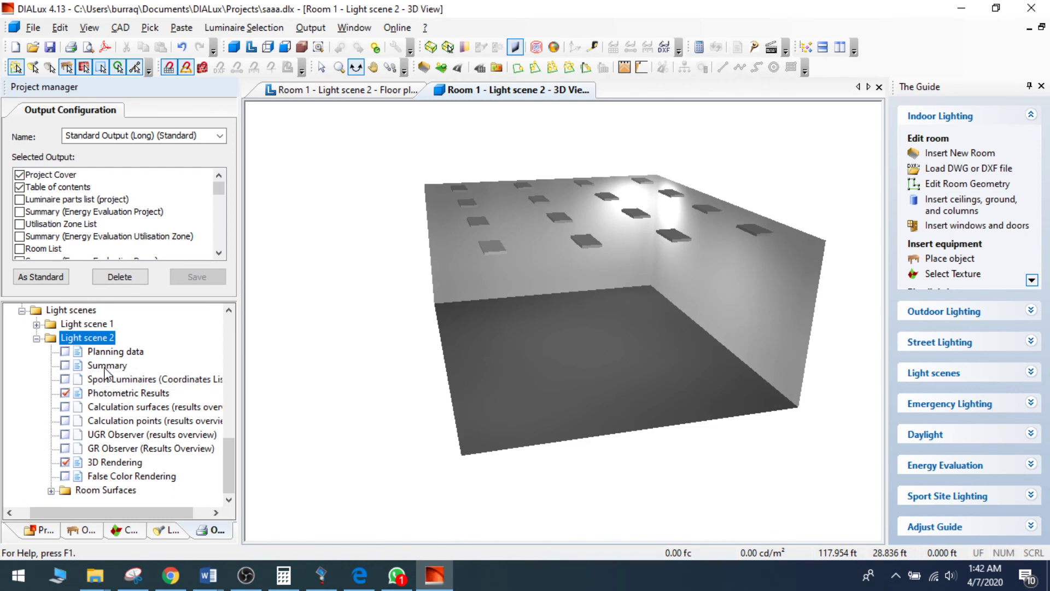
pyautogui.doubleClick(108, 366)
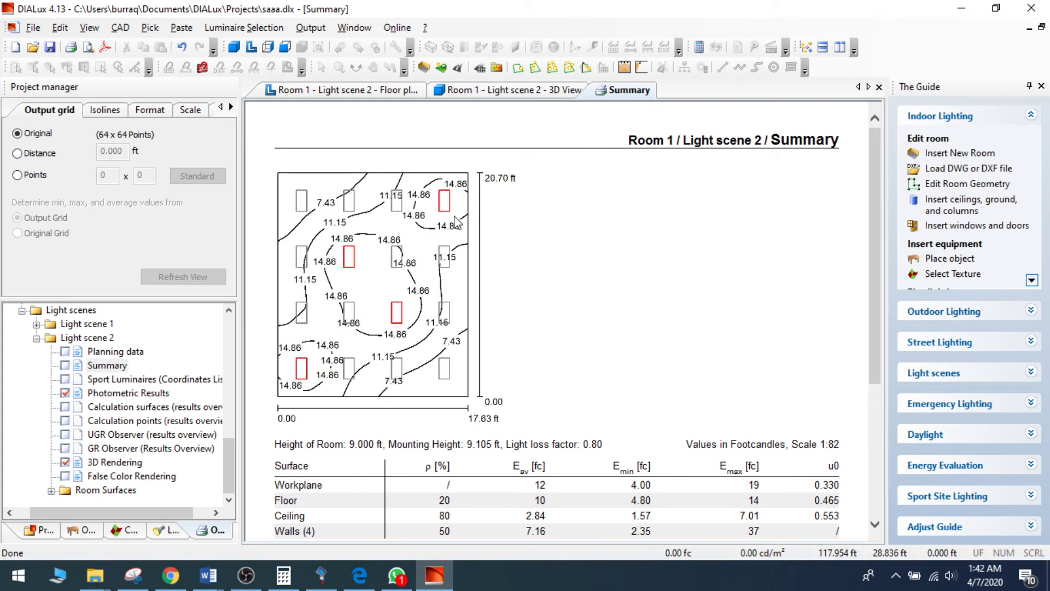
# Scroll the Summary, highlighting the 12 fc workplane average and the four-luminaire, 72 W parts list
pyautogui.scroll(-3, 518, 174)
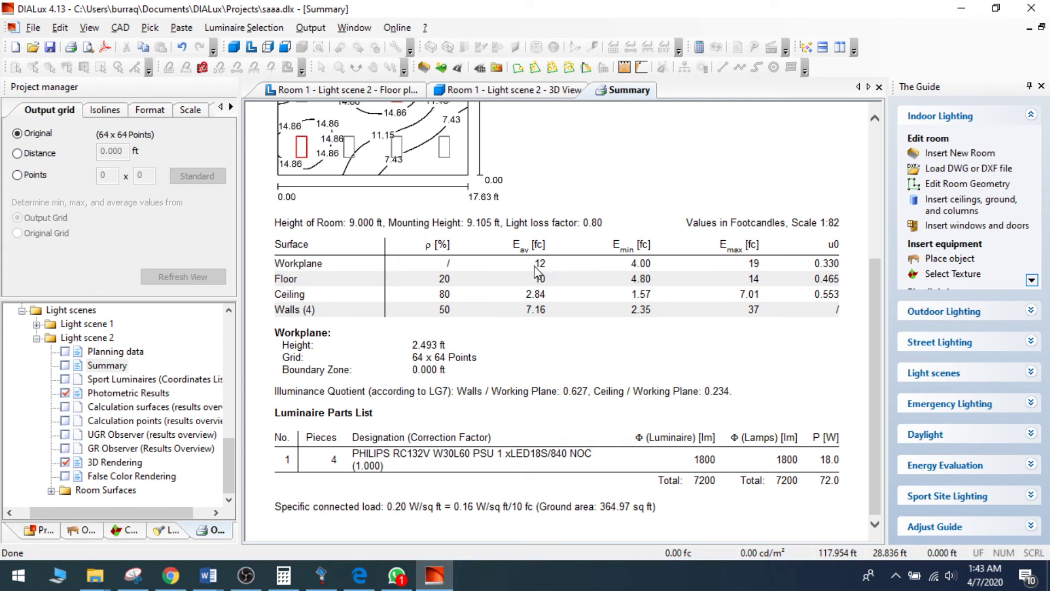
pyautogui.doubleClick(547, 266)
pyautogui.click(545, 269)
pyautogui.doubleClick(538, 265)
pyautogui.click(1022, 485)
pyautogui.scroll(3, 571, 377)
pyautogui.scroll(-3, 578, 385)
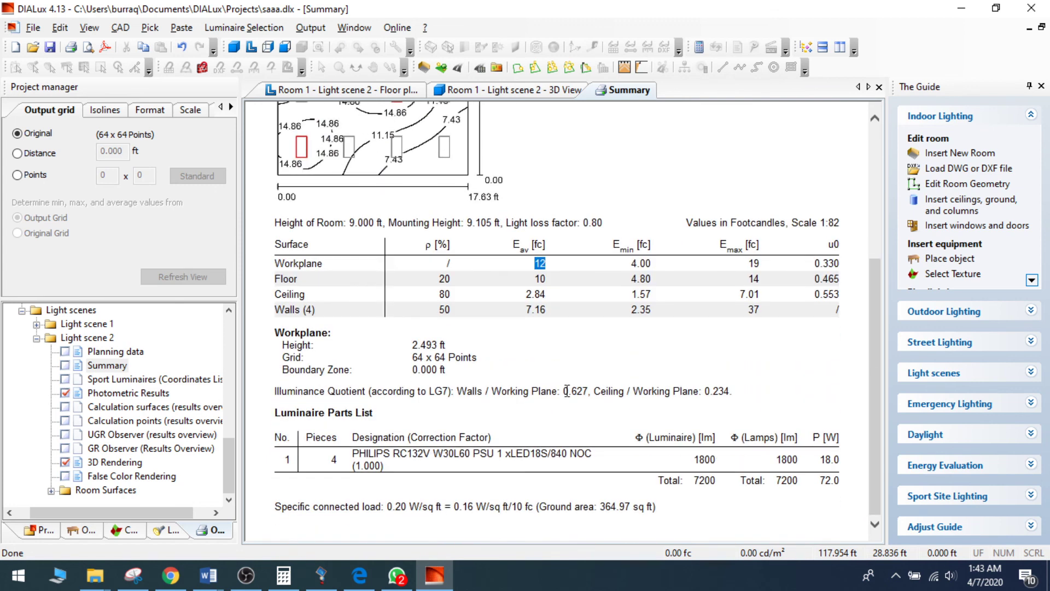